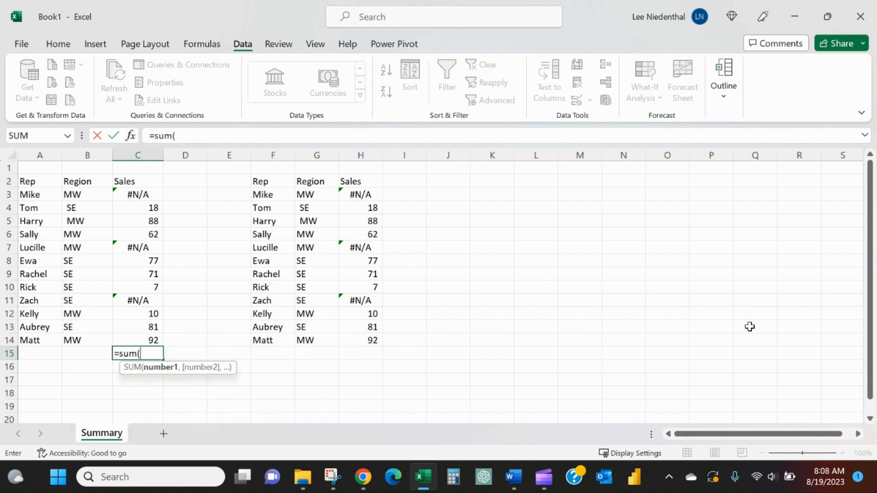
Step: Complete the SUM formula in C15 with the Sales range C3:C14
{"action": "key", "text": "Up"}
{"action": "key", "text": "shift+Up"}
{"action": "key", "text": "shift+Up"}
{"action": "key", "text": "shift+Up"}
{"action": "key", "text": "shift+Up"}
{"action": "key", "text": "shift+Up"}
{"action": "key", "text": "shift+Up"}
{"action": "key", "text": "shift+Up"}
{"action": "key", "text": "shift+Up"}
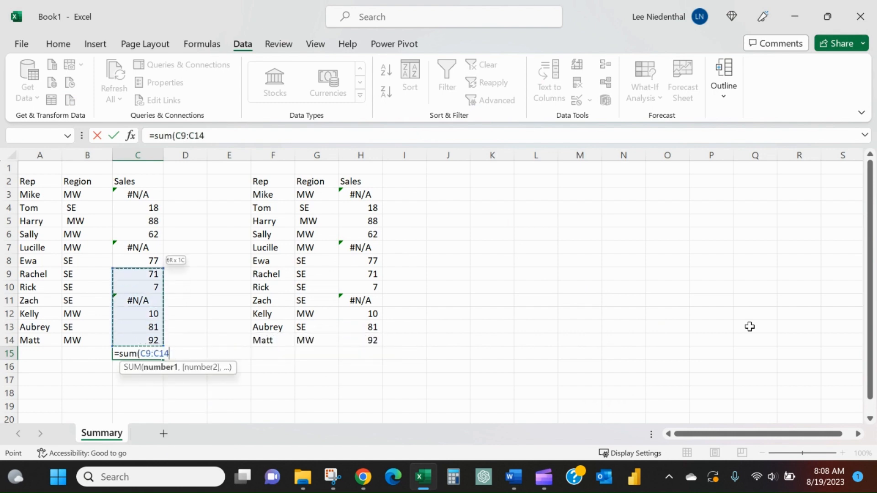
{"action": "key", "text": "shift+Up"}
{"action": "key", "text": "shift+Up"}
{"action": "key", "text": "shift+Up"}
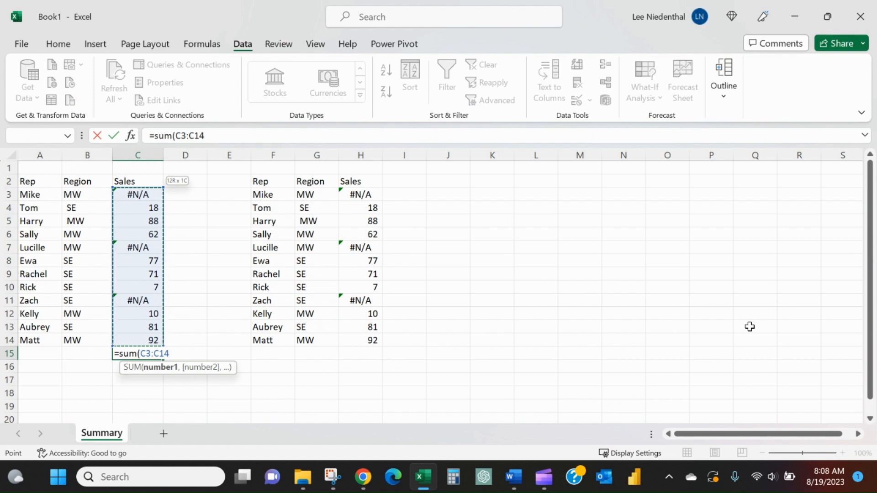
{"action": "type", "text": ")"}
{"action": "key", "text": "Return"}
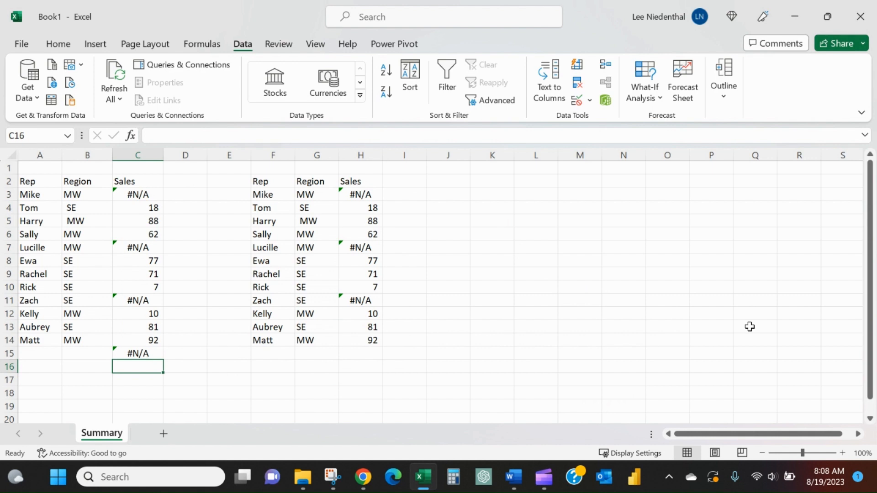
Step: Enter =sum(iferror(C3:C14,0)) in C16 to total the Sales column with errors treated as 0
{"action": "type", "text": "=sum("}
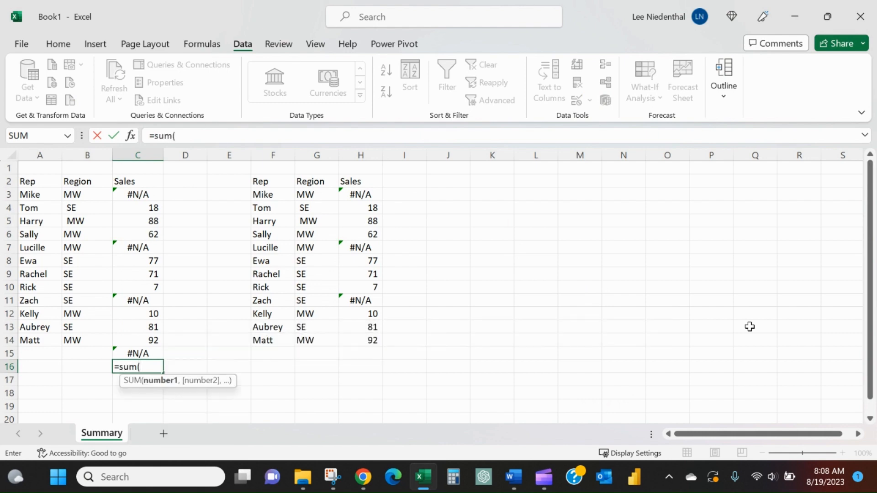
{"action": "type", "text": "i"}
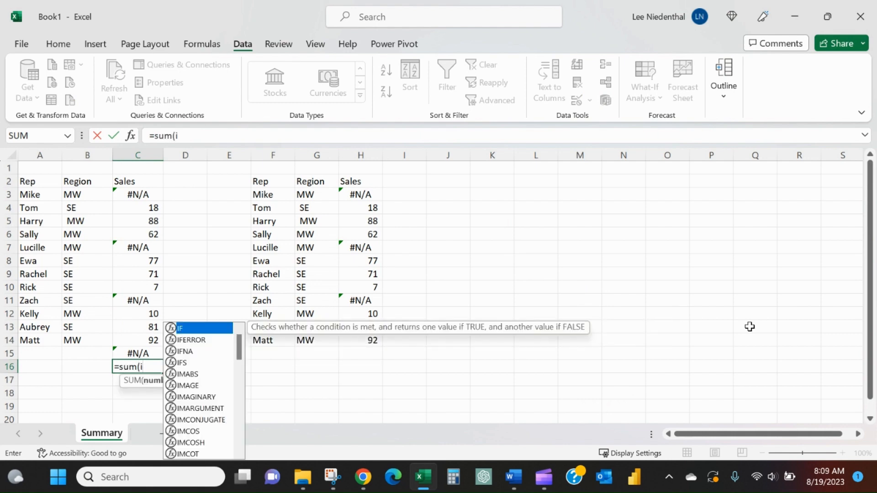
{"action": "type", "text": "ferror("}
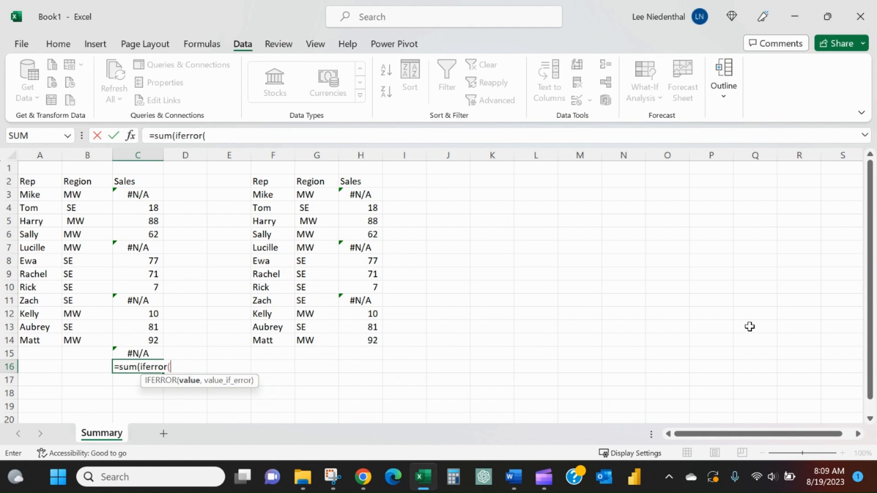
{"action": "key", "text": "Up"}
{"action": "key", "text": "Up"}
{"action": "key", "text": "shift+Up"}
{"action": "key", "text": "shift+Up"}
{"action": "key", "text": "shift+Up"}
{"action": "key", "text": "shift+Up"}
{"action": "key", "text": "shift+Up"}
{"action": "key", "text": "shift+Up"}
{"action": "key", "text": "shift+Up"}
{"action": "key", "text": "shift+Up"}
{"action": "key", "text": "shift+Up"}
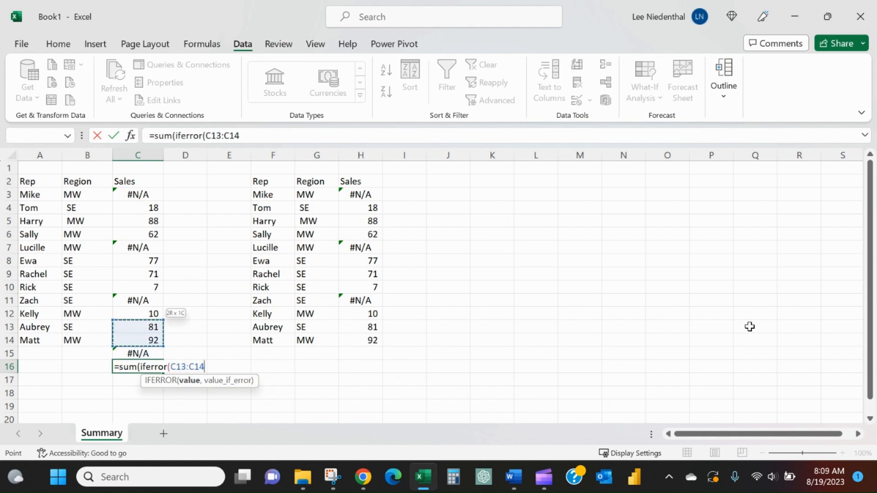
{"action": "key", "text": "shift+Up"}
{"action": "key", "text": "shift+Up"}
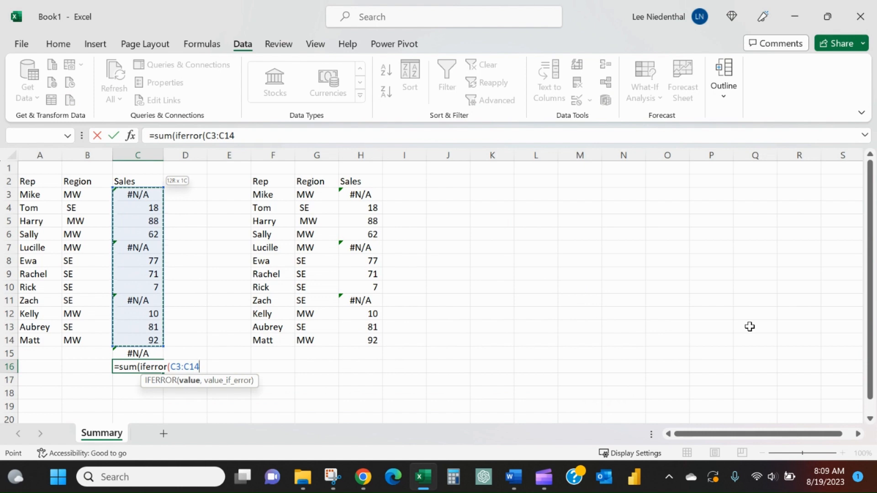
{"action": "type", "text": ",0"}
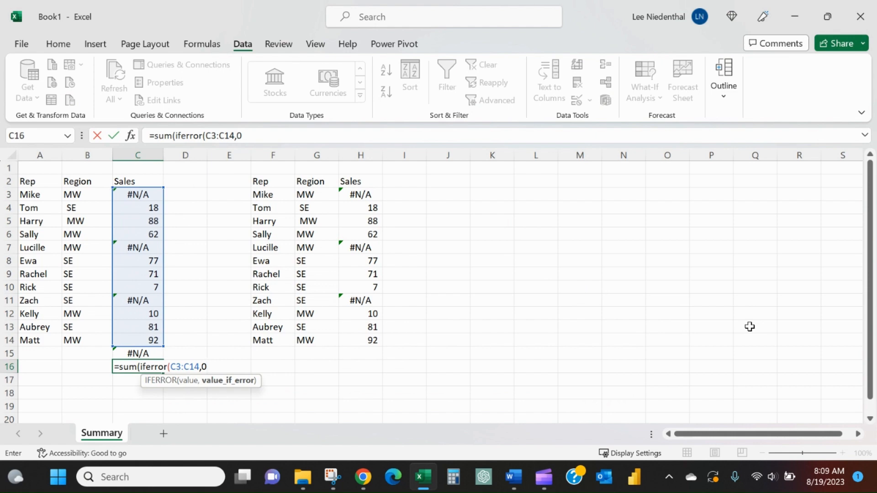
{"action": "type", "text": "))"}
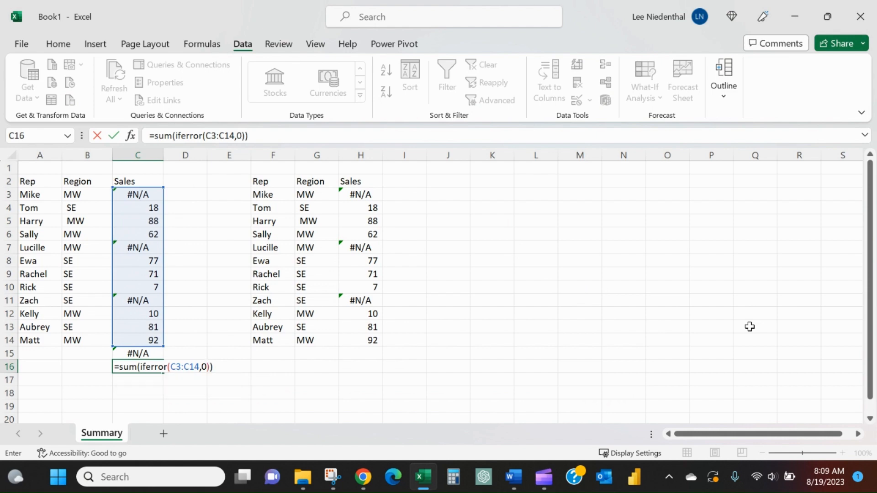
{"action": "key", "text": "Return"}
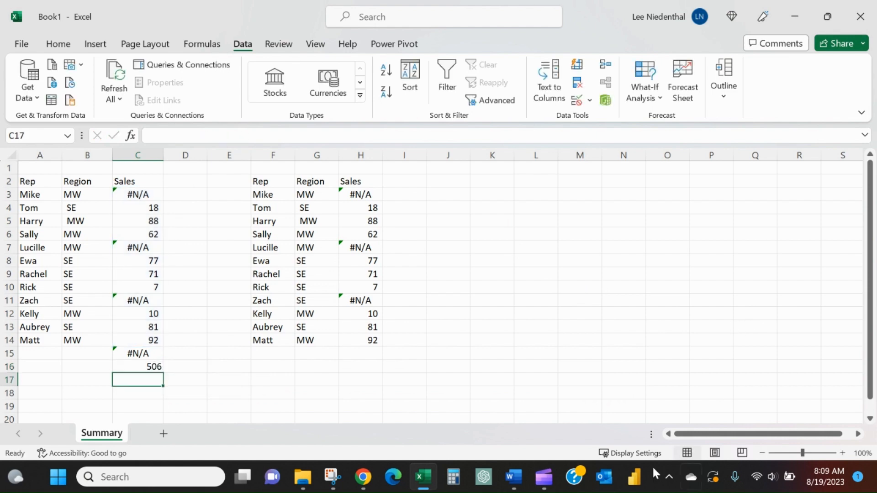
Step: Select only the numeric Sales cells C4:C6, C8:C10 and C12:C14 together to check their sum
{"action": "left_click_drag", "start_coordinate": [138, 211], "coordinate": [140, 230]}
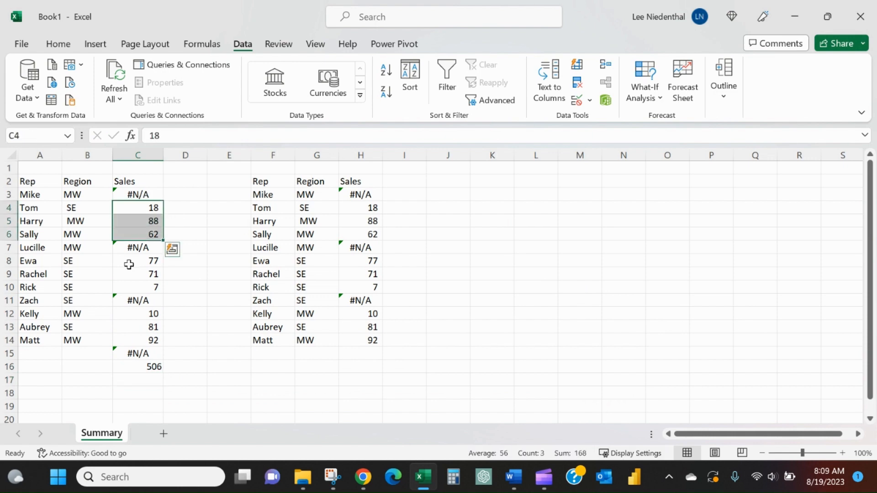
{"action": "left_click_drag", "start_coordinate": [128, 263], "coordinate": [127, 272], "text": "ctrl"}
{"action": "left_click", "coordinate": [120, 287], "text": "ctrl"}
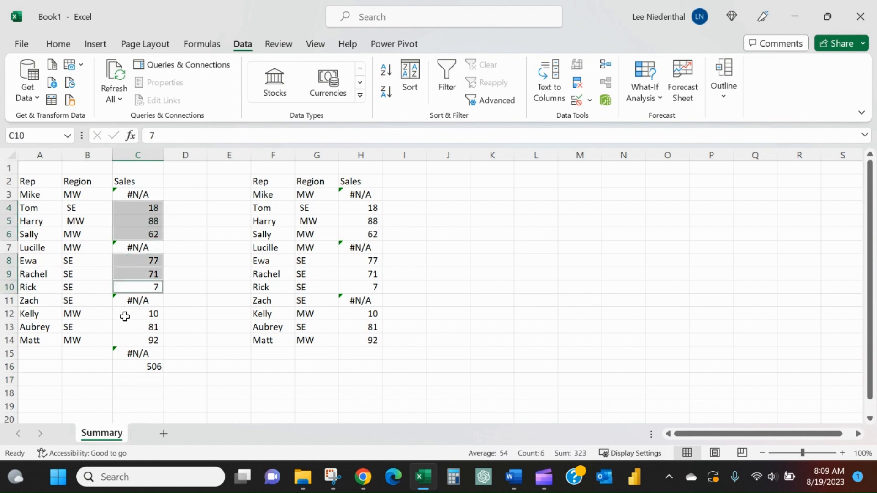
{"action": "left_click_drag", "start_coordinate": [124, 313], "coordinate": [131, 340], "text": "ctrl"}
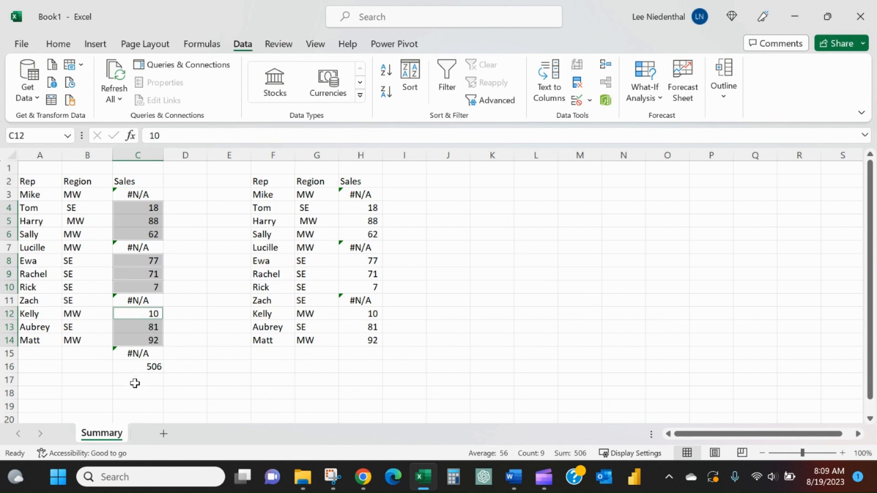
Step: Label the error-proof total by entering "sum/iferror" in D16
{"action": "left_click", "coordinate": [175, 367]}
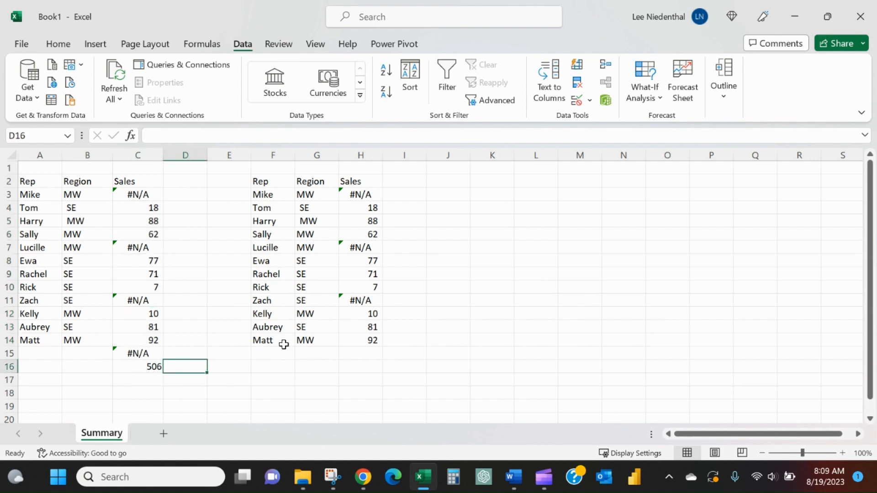
{"action": "type", "text": "su"}
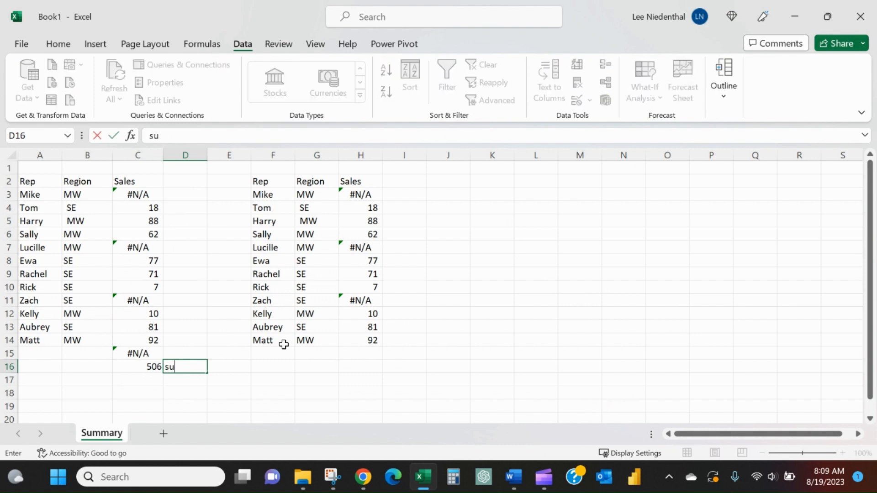
{"action": "type", "text": "m/iff"}
{"action": "type", "text": "rror"}
{"action": "key", "text": "Return"}
Step: Enter =aggregate(9,6,C3:C14) in C17, using function 9 - SUM and option 6 - Ignore error values
{"action": "key", "text": "Left"}
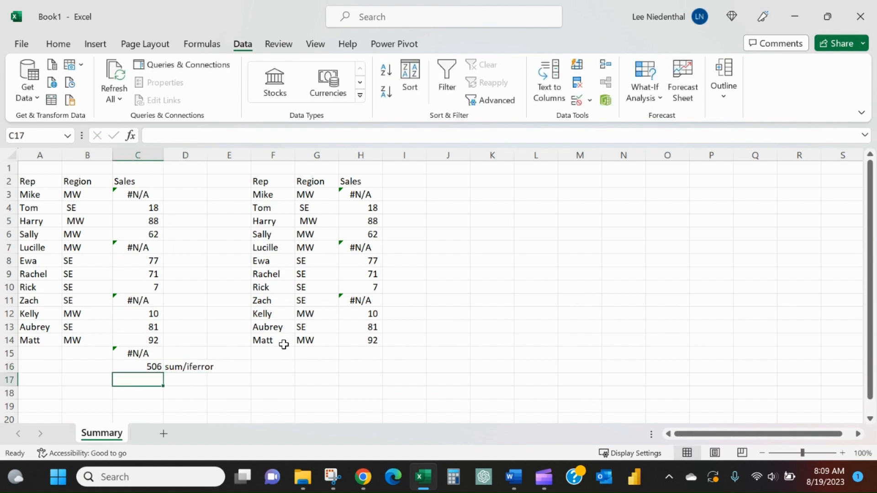
{"action": "type", "text": "=a"}
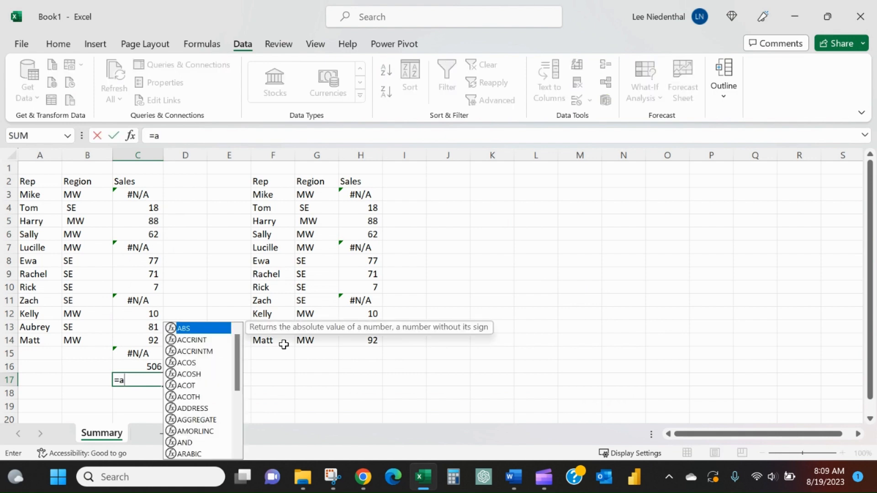
{"action": "type", "text": "ggregate("}
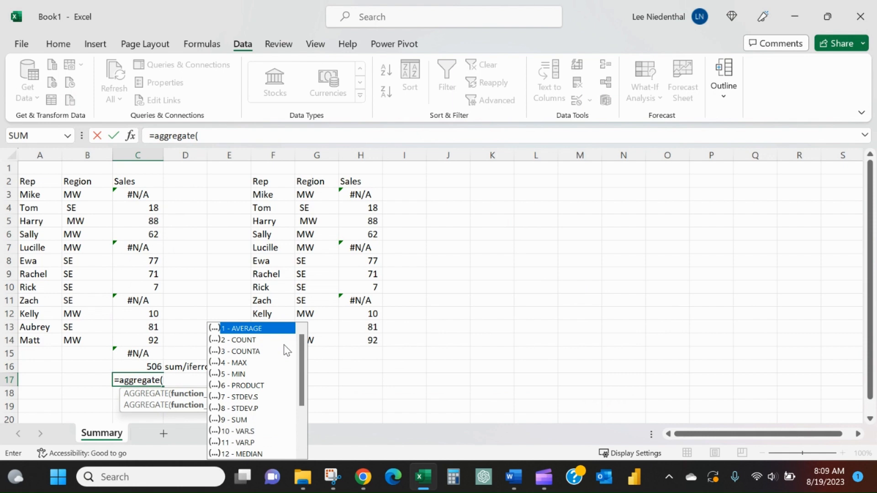
{"action": "left_click", "coordinate": [241, 420]}
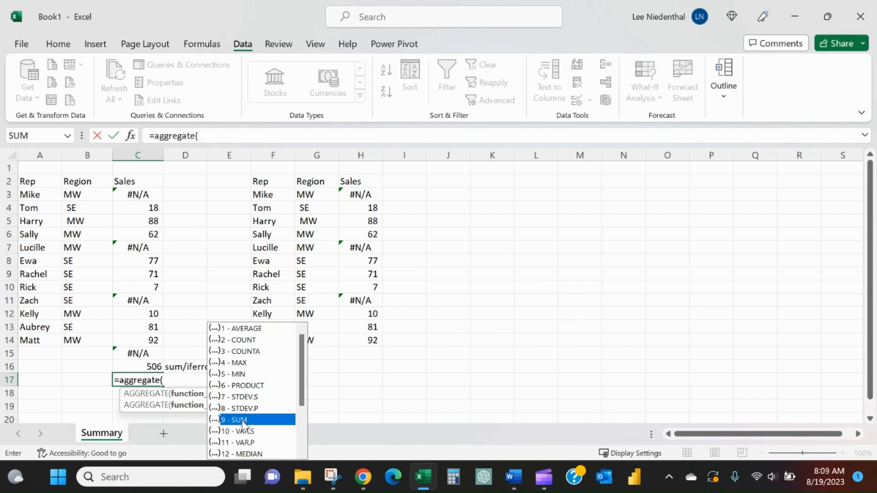
{"action": "double_click", "coordinate": [242, 420]}
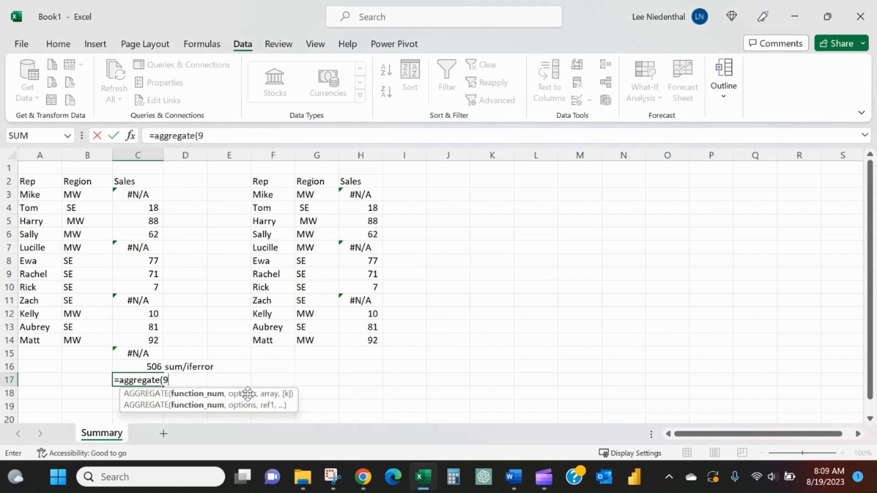
{"action": "type", "text": ","}
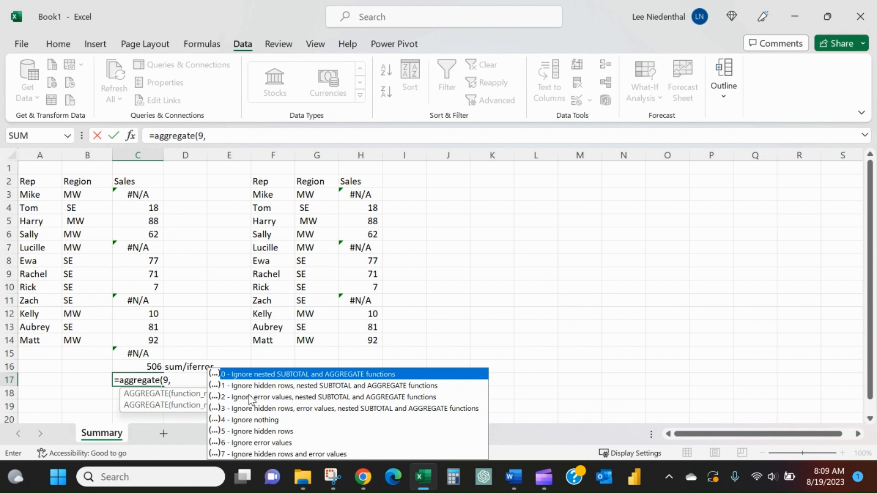
{"action": "double_click", "coordinate": [260, 442]}
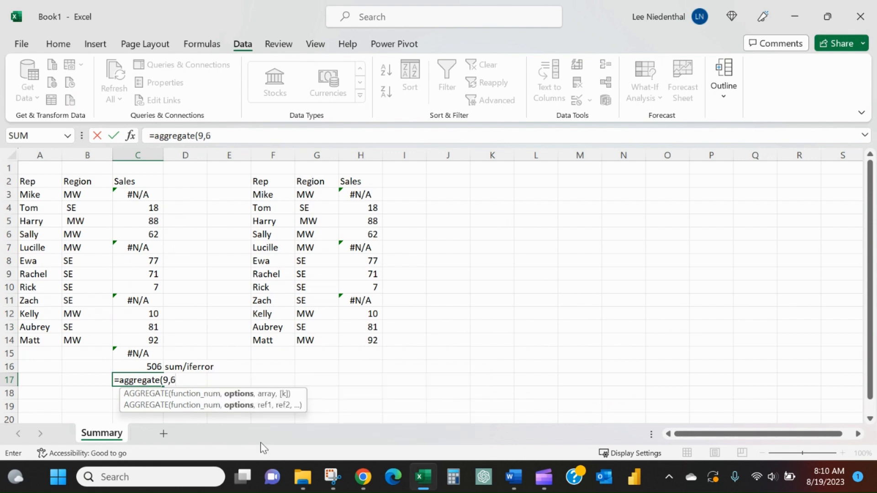
{"action": "type", "text": ","}
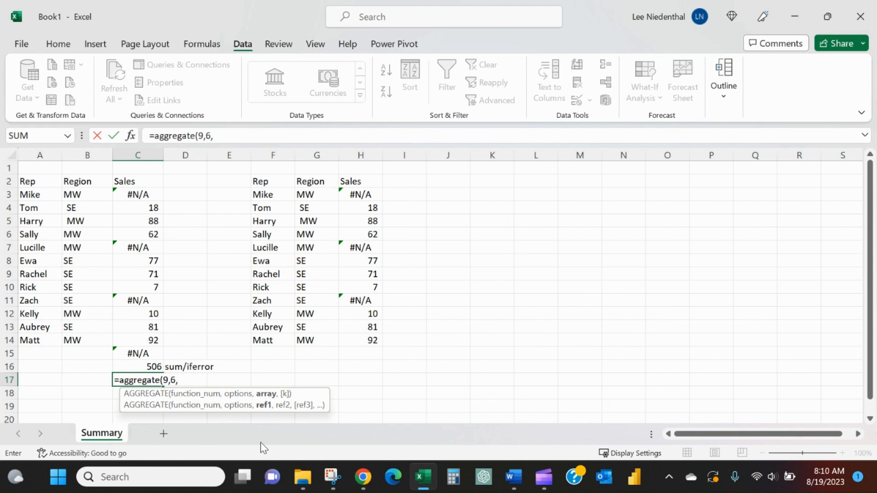
{"action": "left_click", "coordinate": [145, 339]}
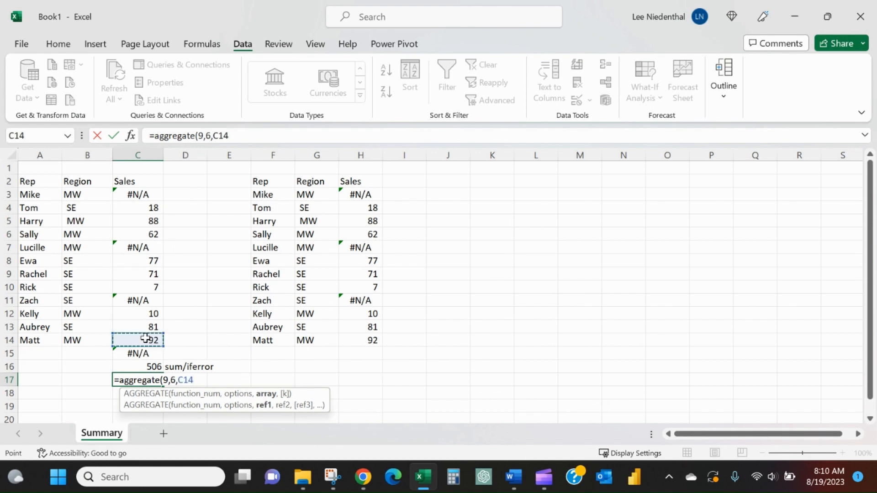
{"action": "key", "text": "ctrl+shift+Up"}
{"action": "key", "text": "shift+Down"}
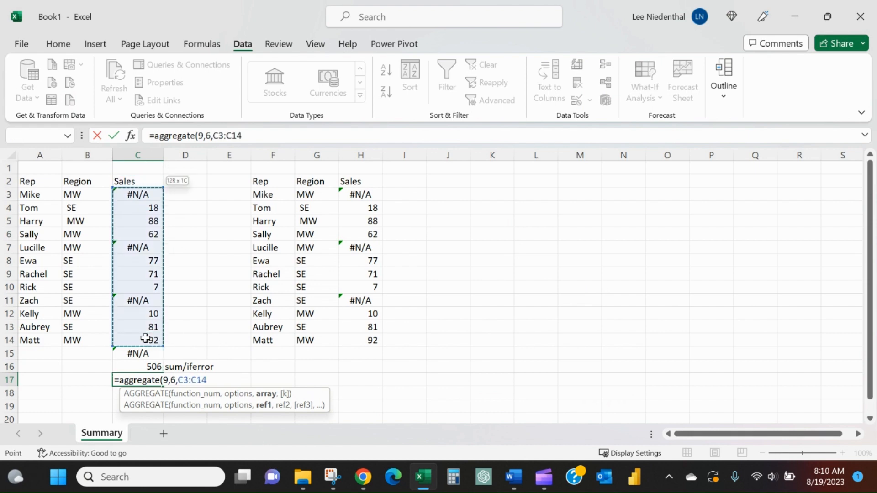
{"action": "type", "text": ")"}
{"action": "key", "text": "Return"}
Step: Label the second total by entering "aggregate" in D17
{"action": "key", "text": "Up"}
{"action": "key", "text": "Right"}
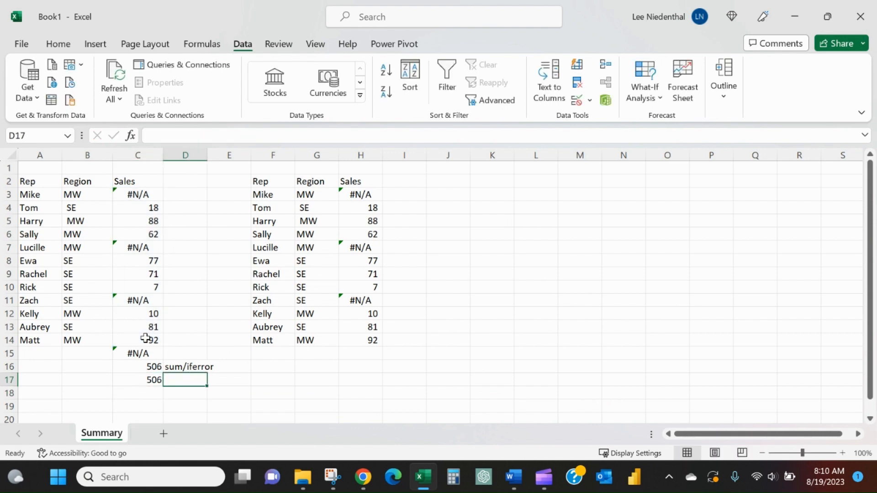
{"action": "type", "text": "aggregate"}
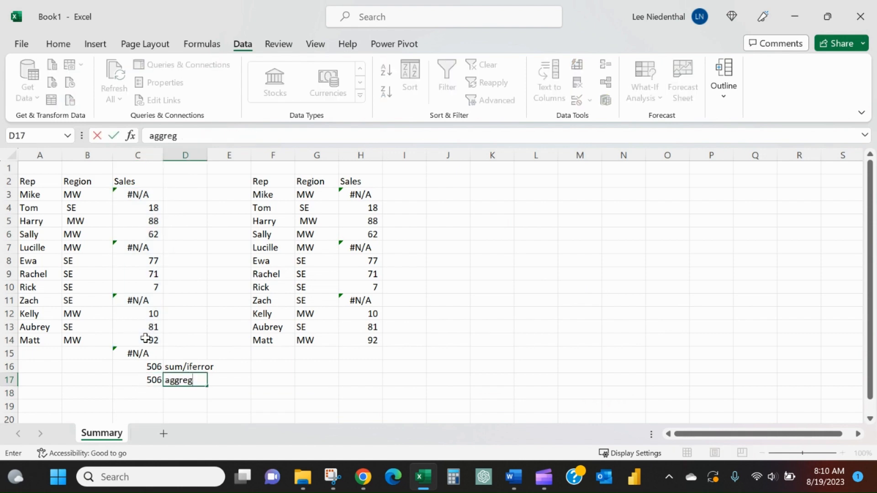
{"action": "key", "text": "Return"}
{"action": "key", "text": "Up"}
{"action": "key", "text": "Up"}
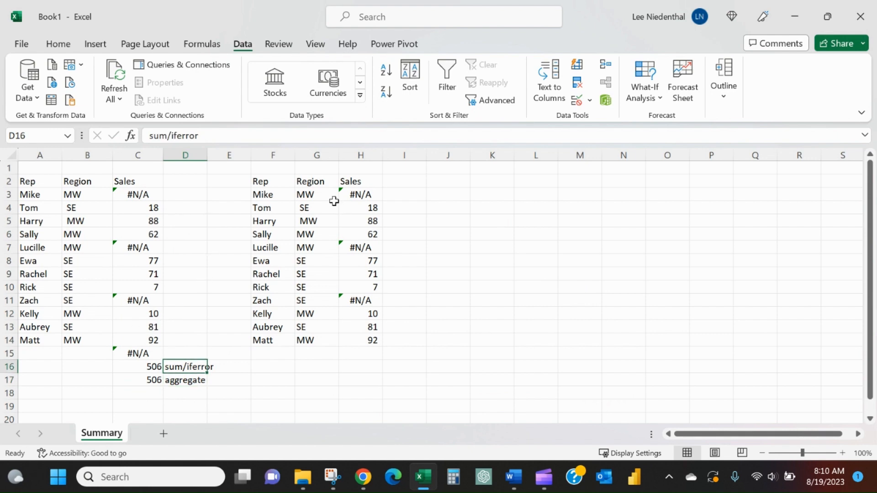
Step: Add filters to the Rep, Region and Sales headers in F2:H2 of the second table
{"action": "left_click_drag", "start_coordinate": [284, 191], "coordinate": [341, 336]}
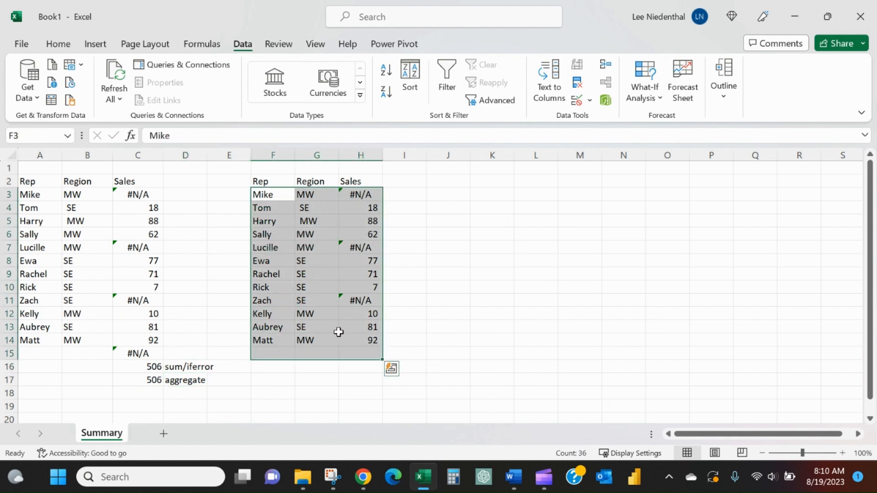
{"action": "left_click", "coordinate": [335, 327]}
{"action": "left_click_drag", "start_coordinate": [268, 186], "coordinate": [349, 181]}
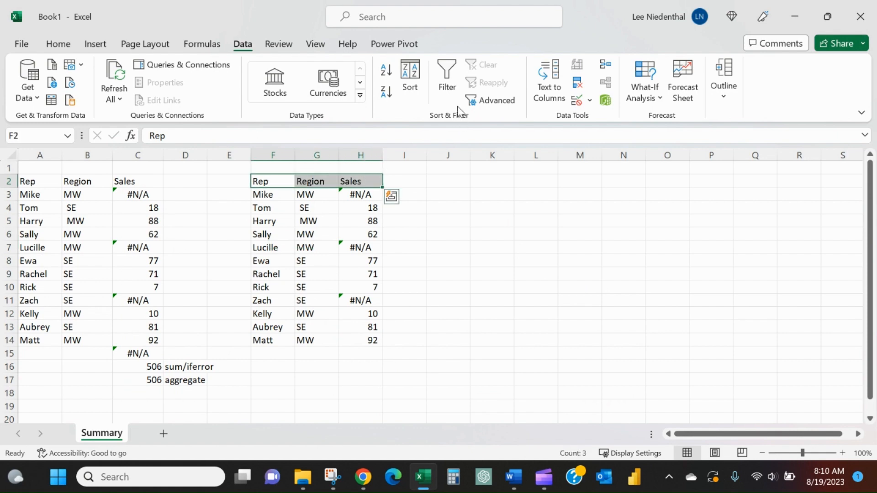
{"action": "left_click", "coordinate": [456, 79]}
{"action": "left_click", "coordinate": [319, 222]}
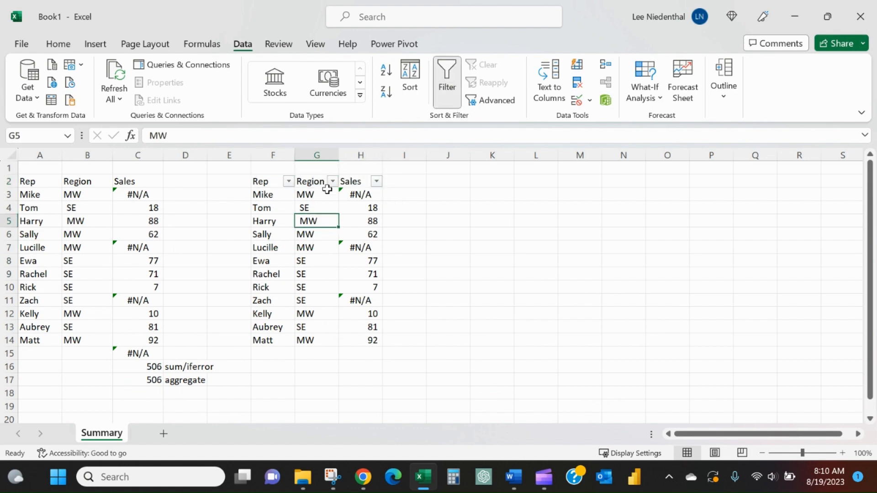
Step: Filter the second table's Region column to show only MW by excluding SE, and select H15 below Sales
{"action": "left_click", "coordinate": [333, 182]}
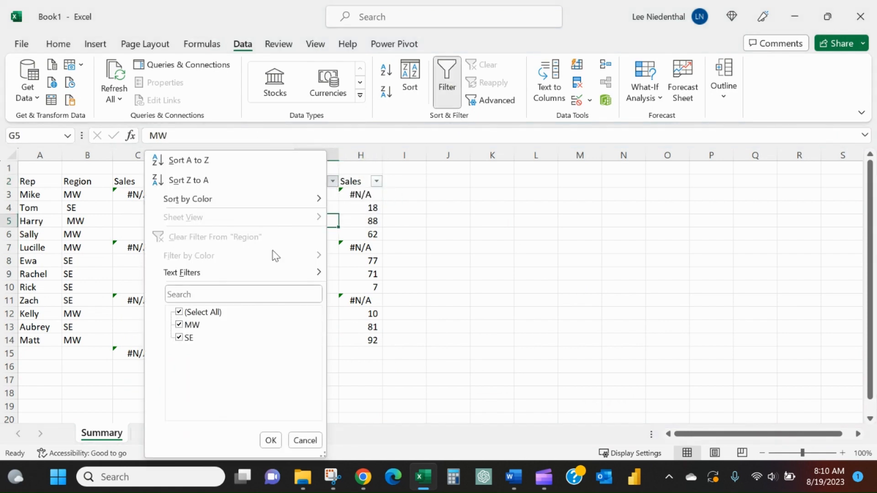
{"action": "left_click", "coordinate": [186, 340]}
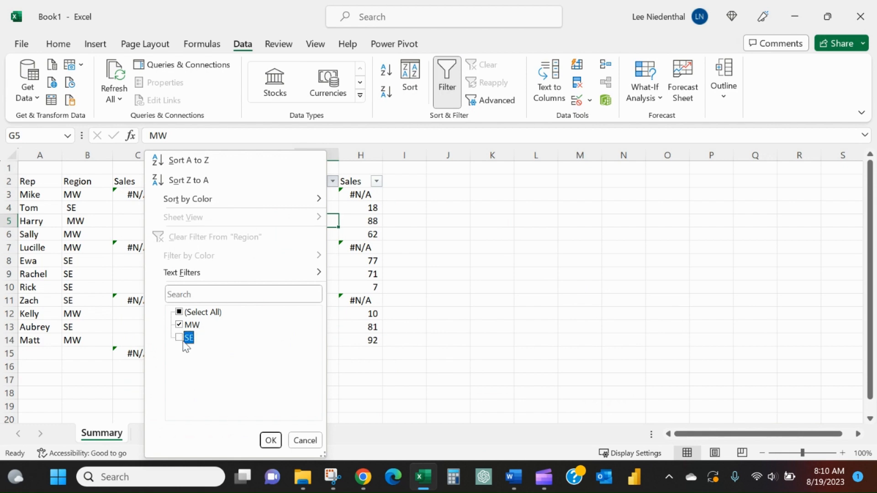
{"action": "left_click", "coordinate": [272, 443]}
{"action": "left_click", "coordinate": [358, 274]}
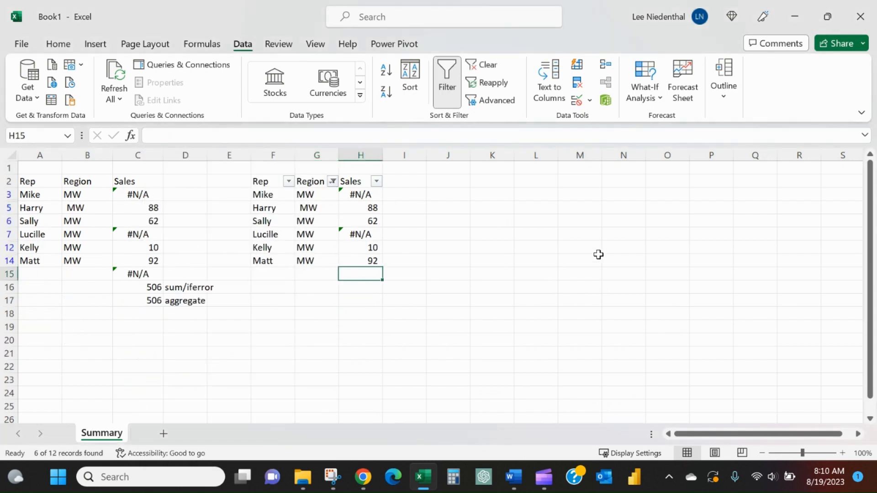
Step: Enter =sum(H3:H14) in H15 to total the filtered Sales column of the second table
{"action": "type", "text": "=sum("}
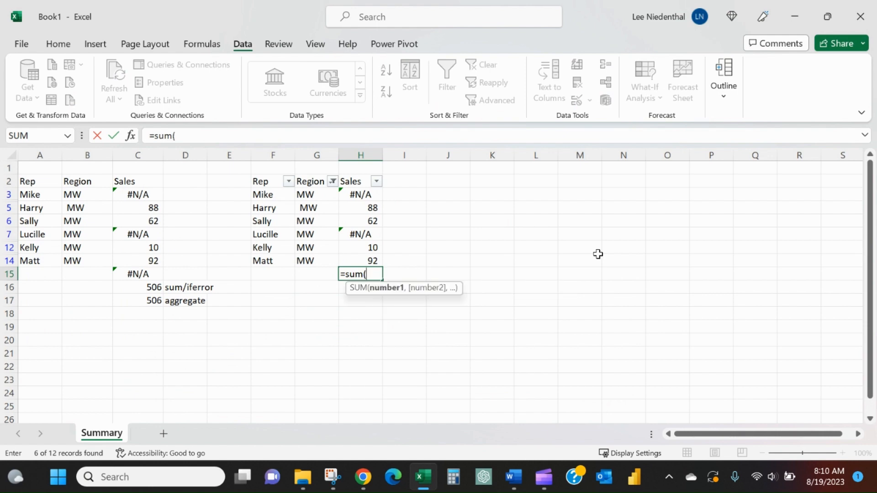
{"action": "key", "text": "Up"}
{"action": "key", "text": "shift+Up"}
{"action": "key", "text": "shift+Up"}
{"action": "key", "text": "shift+Up"}
{"action": "key", "text": "shift+Up"}
{"action": "key", "text": "shift+Up"}
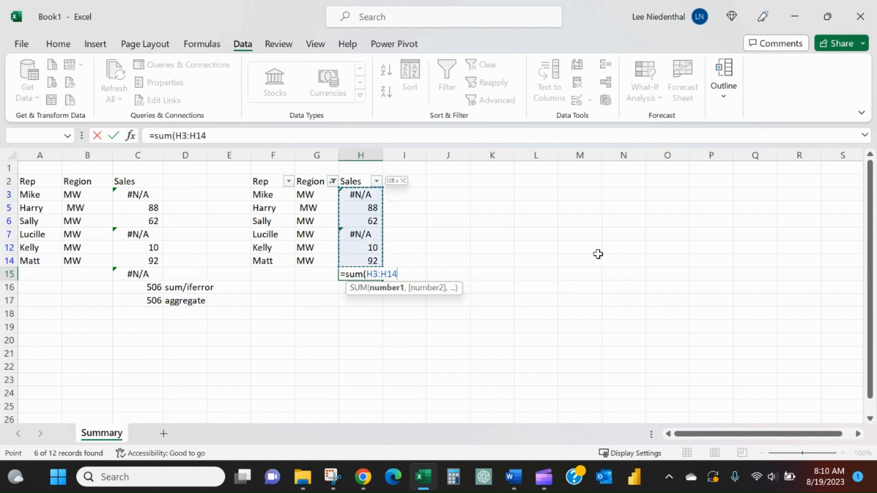
{"action": "type", "text": ")"}
{"action": "key", "text": "Return"}
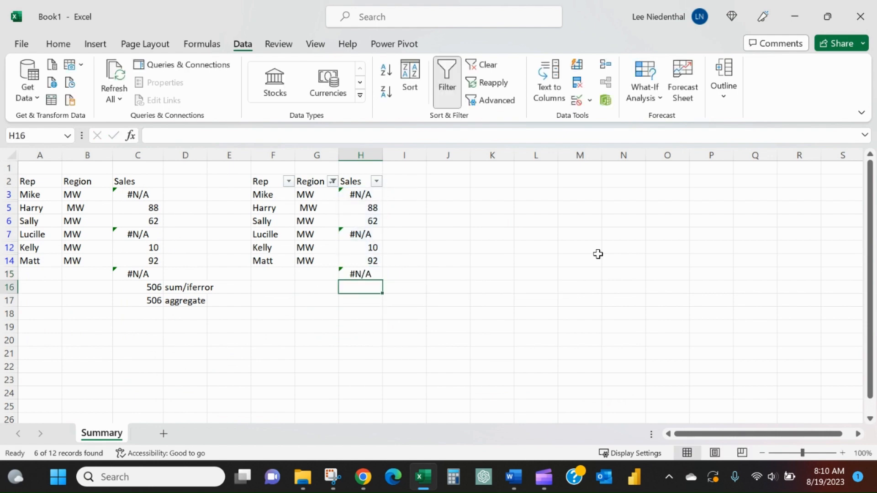
Step: Label the first table's plain total in D15 with the text "sum", without the autocompleted "/iferror"
{"action": "key", "text": "Up"}
{"action": "key", "text": "Left"}
{"action": "key", "text": "Left"}
{"action": "key", "text": "Left"}
{"action": "key", "text": "Left"}
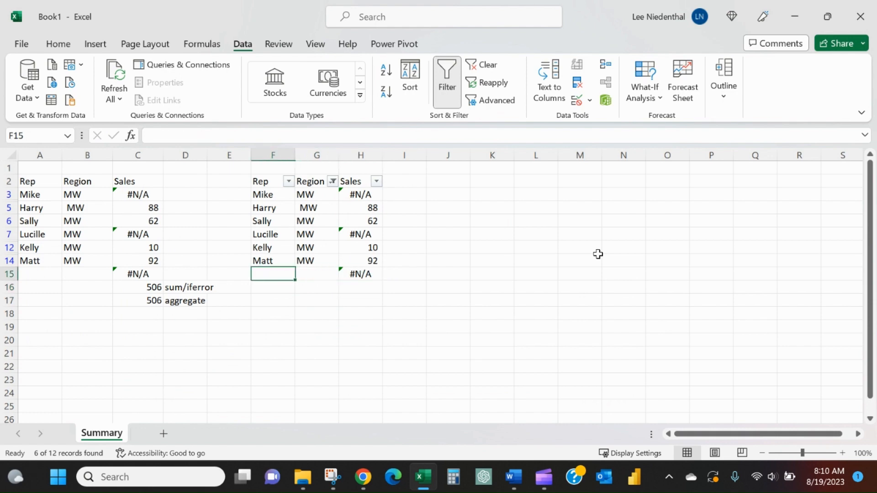
{"action": "type", "text": "s"}
{"action": "key", "text": "Right"}
{"action": "key", "text": "Right"}
{"action": "key", "text": "Left"}
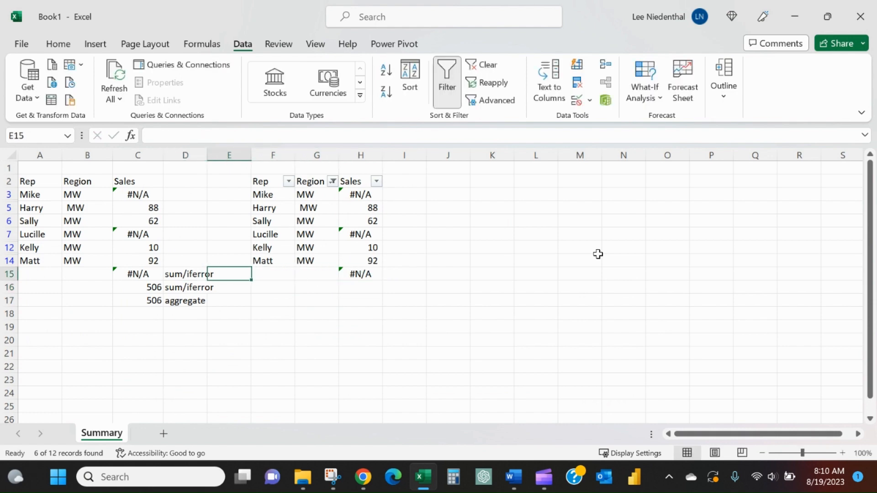
{"action": "key", "text": "Left"}
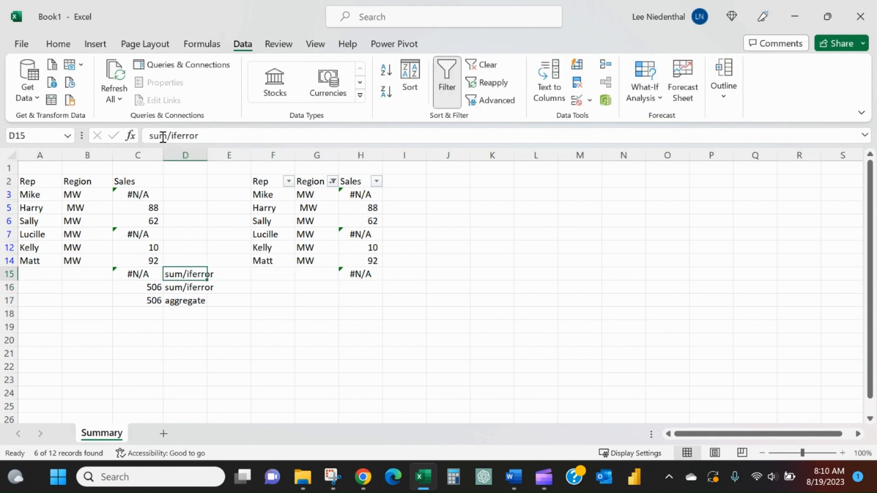
{"action": "left_click_drag", "start_coordinate": [166, 135], "coordinate": [278, 135]}
{"action": "key", "text": "BackSpace"}
{"action": "key", "text": "Return"}
{"action": "key", "text": "Up"}
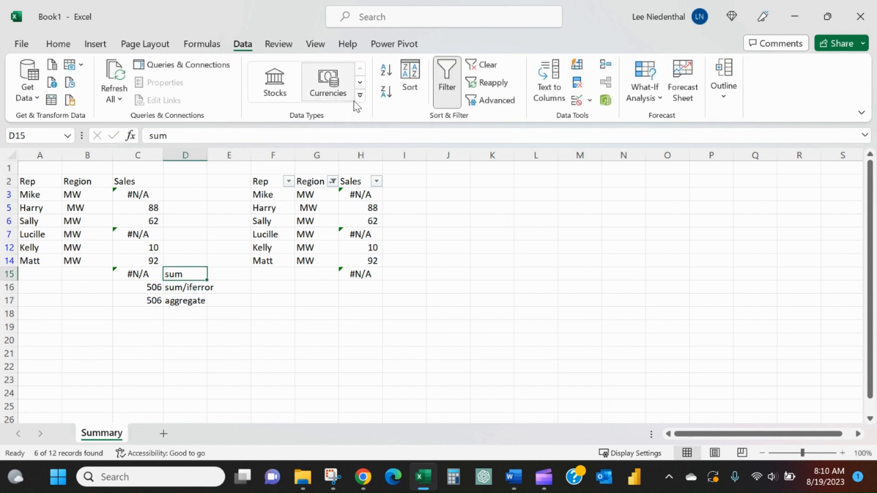
Step: Copy the "sum" label from D15 to I15, beside the second table's plain total
{"action": "key", "text": "ctrl+c"}
{"action": "key", "text": "Right"}
{"action": "key", "text": "Right"}
{"action": "key", "text": "Right"}
{"action": "key", "text": "Right"}
{"action": "key", "text": "Right"}
{"action": "key", "text": "ctrl+v"}
{"action": "key", "text": "Left"}
Step: Copy the "sum/iferror" and "aggregate" labels from D16:D17 to I16:I17
{"action": "key", "text": "Down"}
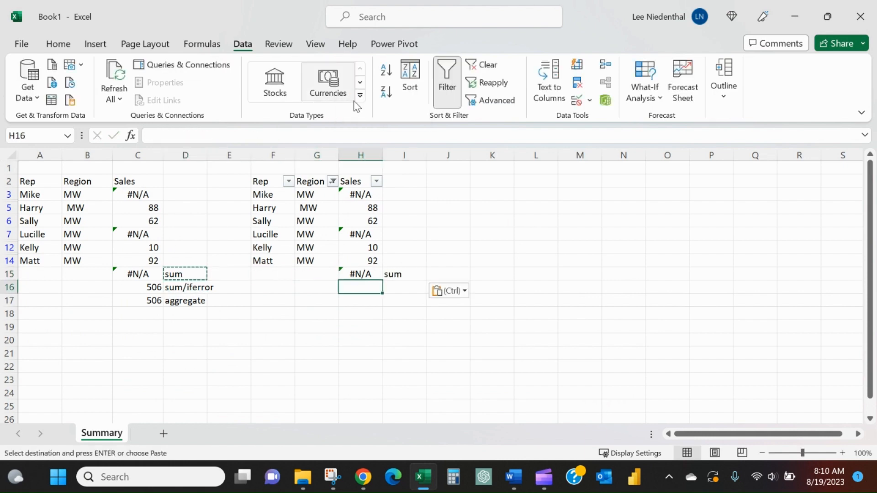
{"action": "key", "text": "Left"}
{"action": "key", "text": "Left"}
{"action": "key", "text": "Left"}
{"action": "key", "text": "Left"}
{"action": "key", "text": "shift+Down"}
{"action": "key", "text": "ctrl+c"}
{"action": "key", "text": "Right"}
{"action": "key", "text": "Right"}
{"action": "key", "text": "Right"}
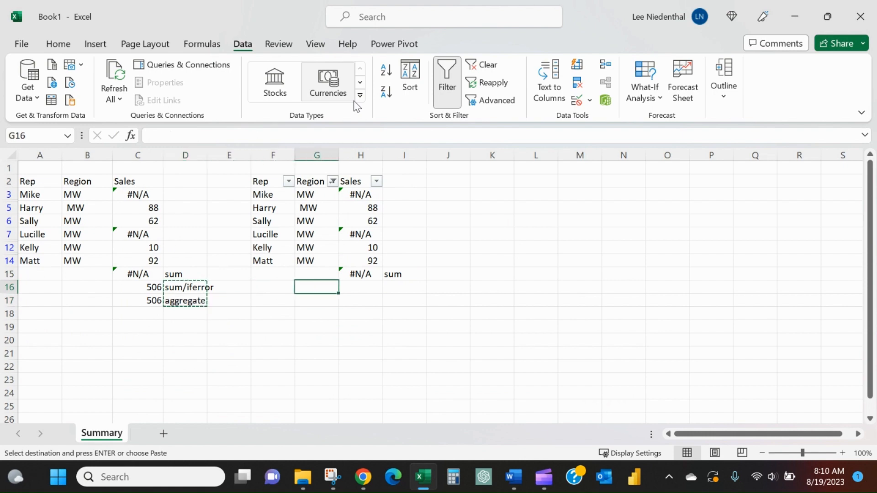
{"action": "key", "text": "Right"}
{"action": "key", "text": "Right"}
{"action": "key", "text": "ctrl+v"}
Step: Enter =sum(iferror(H3:H14,0)) in H16, accepting the suggested correction for the missing closing parenthesis
{"action": "key", "text": "Left"}
{"action": "type", "text": "="}
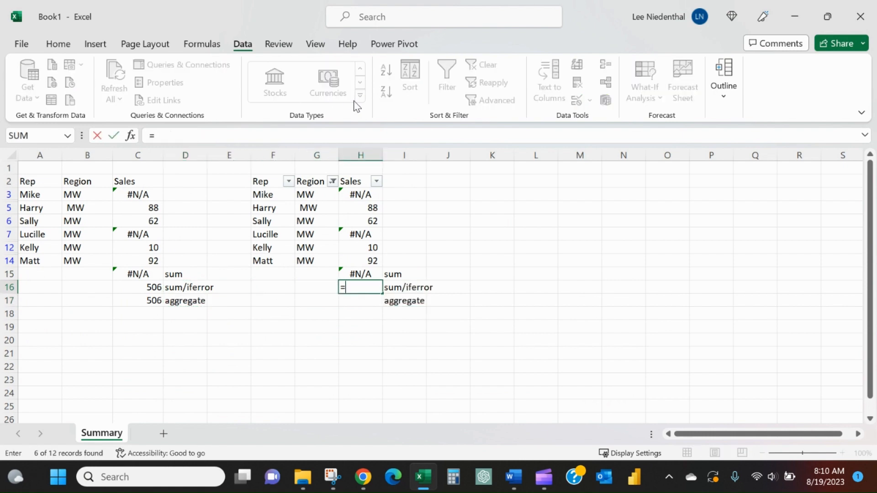
{"action": "type", "text": "sum(if"}
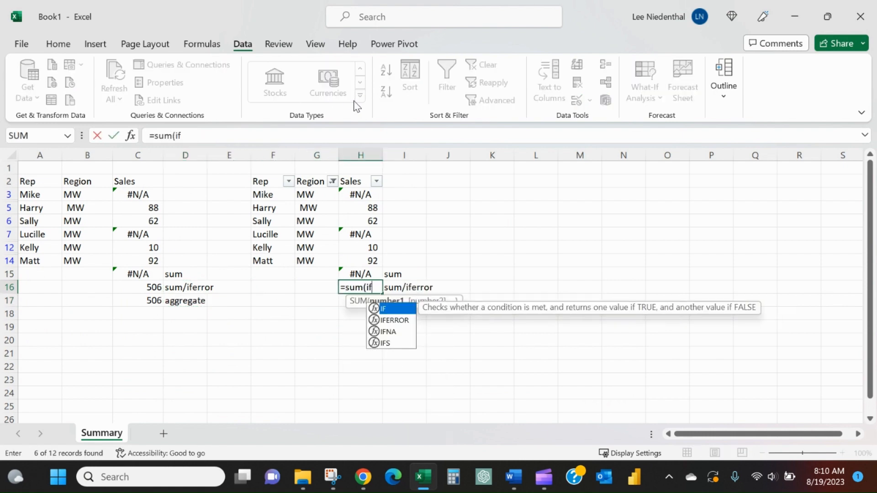
{"action": "type", "text": "eroor("}
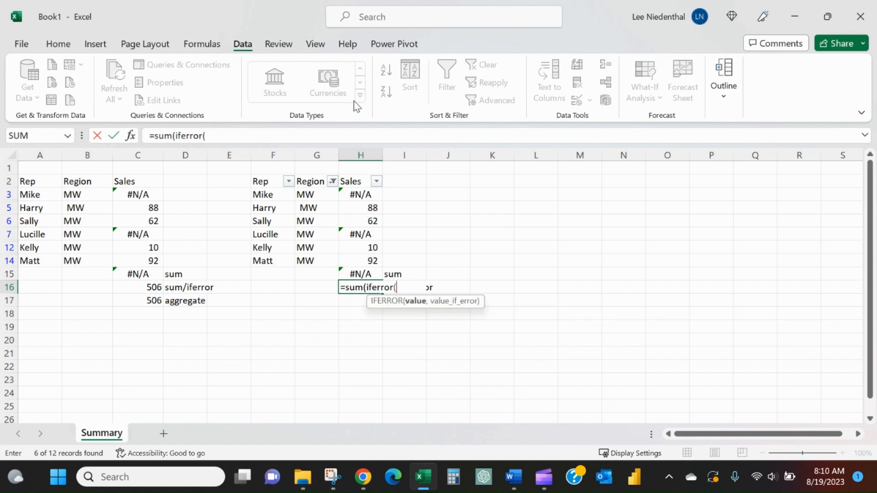
{"action": "key", "text": "Up"}
{"action": "key", "text": "Up"}
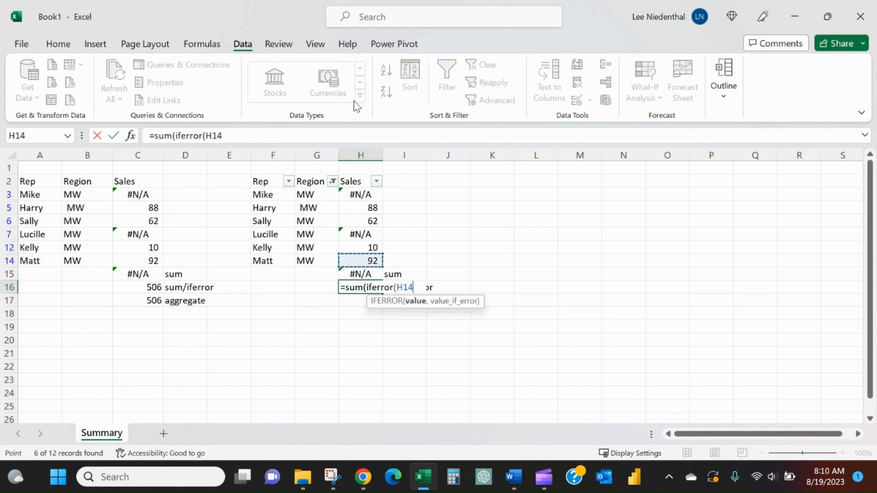
{"action": "key", "text": "shift+Up"}
{"action": "key", "text": "shift+Up"}
{"action": "key", "text": "shift+Up"}
{"action": "key", "text": "shift+Up"}
{"action": "key", "text": "shift+Up"}
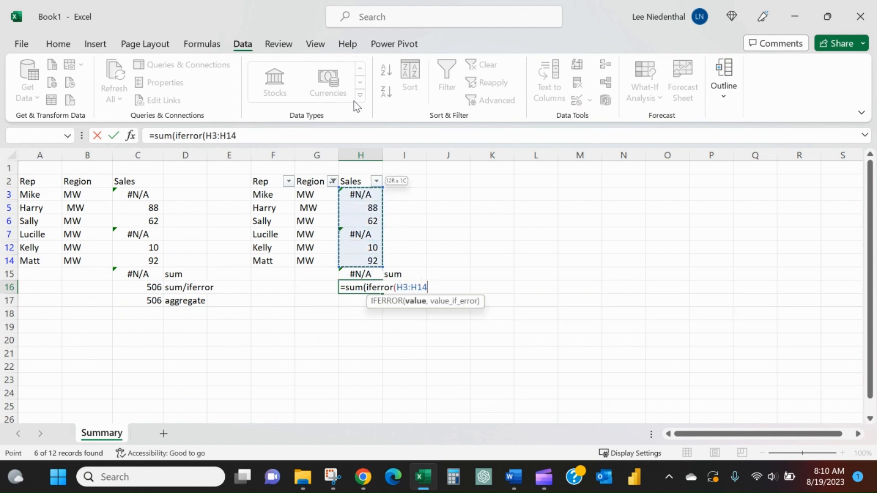
{"action": "type", "text": ",0)"}
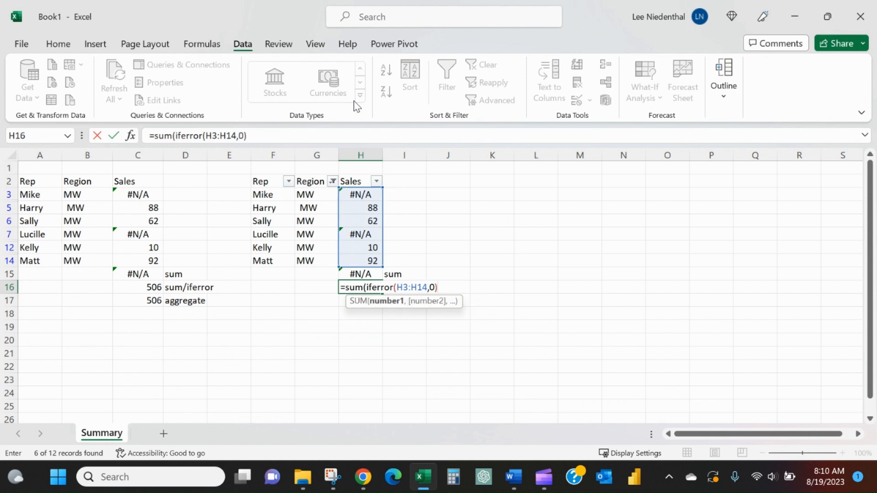
{"action": "key", "text": "Return"}
{"action": "key", "text": "Return"}
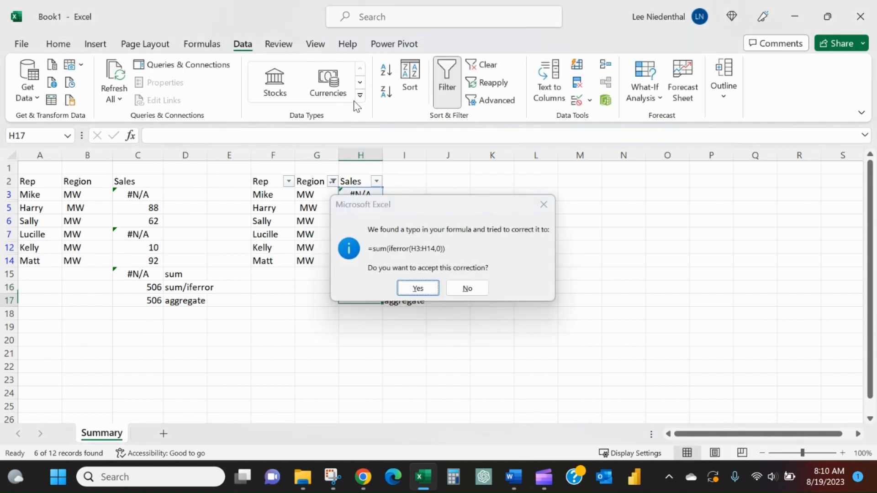
Step: Compare the SUM/IFERROR totals in H16 and C16, and check the sum of the visible numeric sales in H5:H6, H12 and H14
{"action": "key", "text": "Up"}
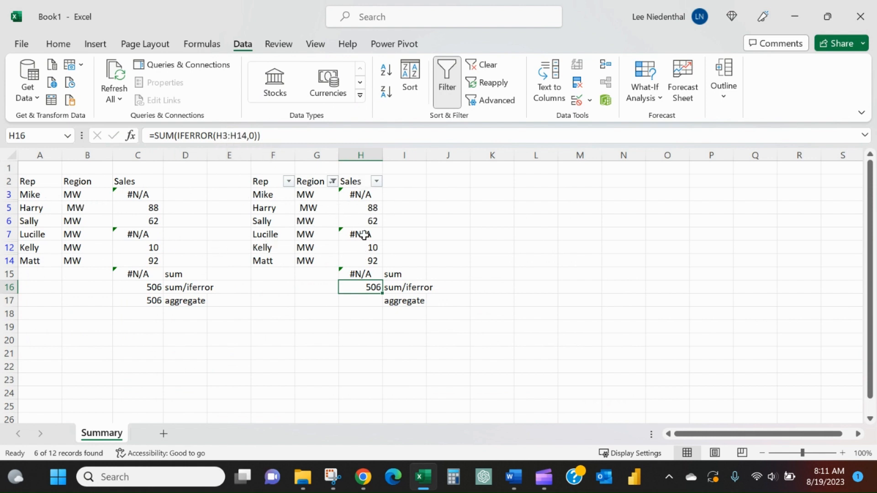
{"action": "left_click", "coordinate": [141, 291], "text": "ctrl"}
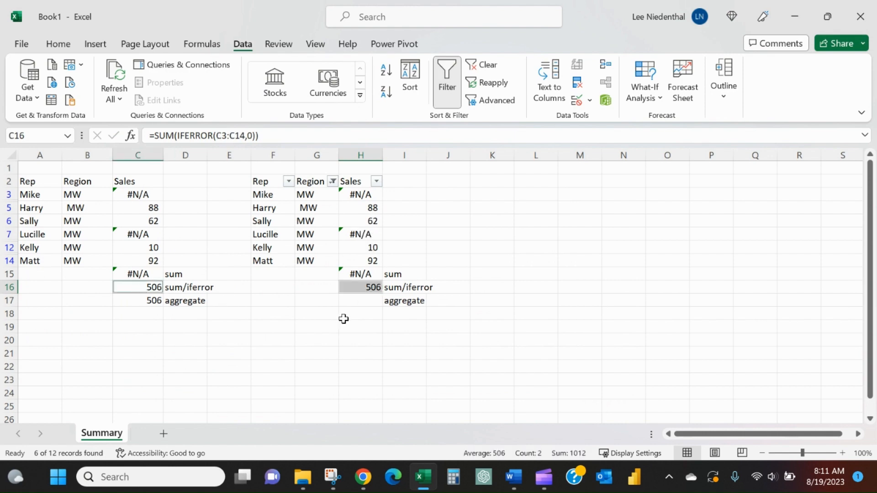
{"action": "left_click_drag", "start_coordinate": [369, 209], "coordinate": [369, 219]}
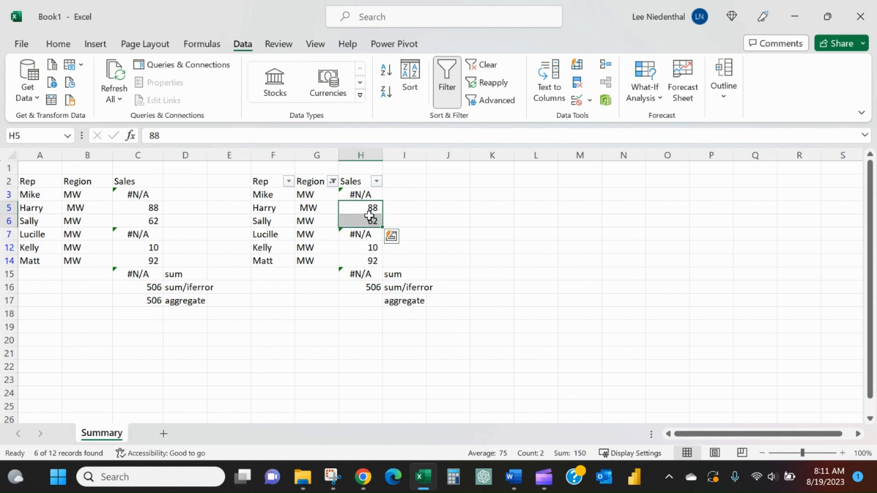
{"action": "left_click_drag", "start_coordinate": [353, 248], "coordinate": [353, 257], "text": "ctrl"}
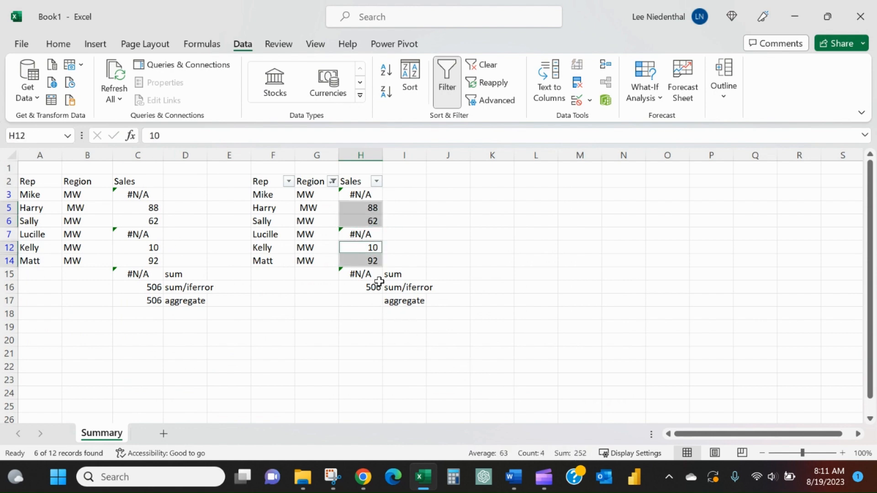
Step: Enter =aggregate(9,7,H3:H14) in H17, using function 9 - SUM and option 7 - Ignore hidden rows and error values
{"action": "left_click", "coordinate": [362, 300]}
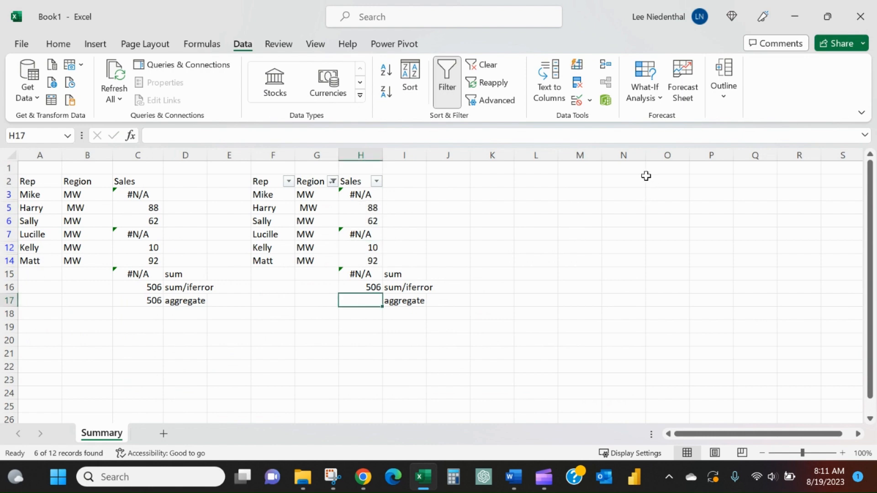
{"action": "type", "text": "=agg"}
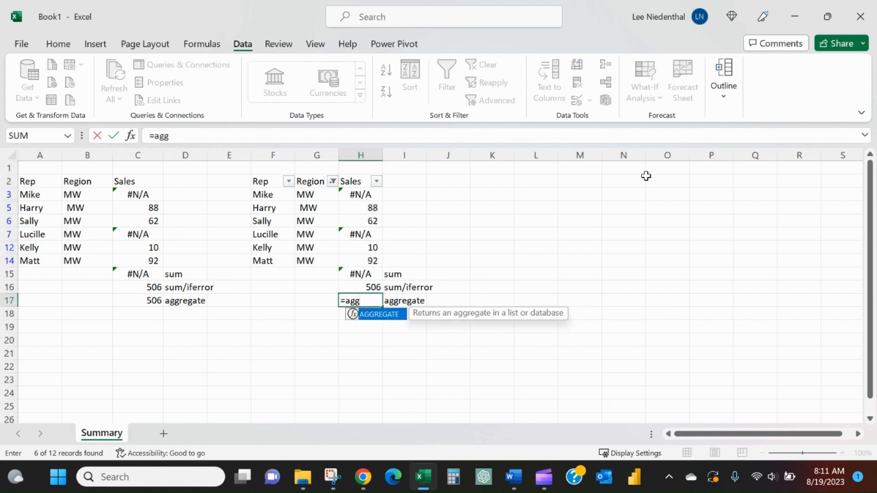
{"action": "type", "text": "regate"}
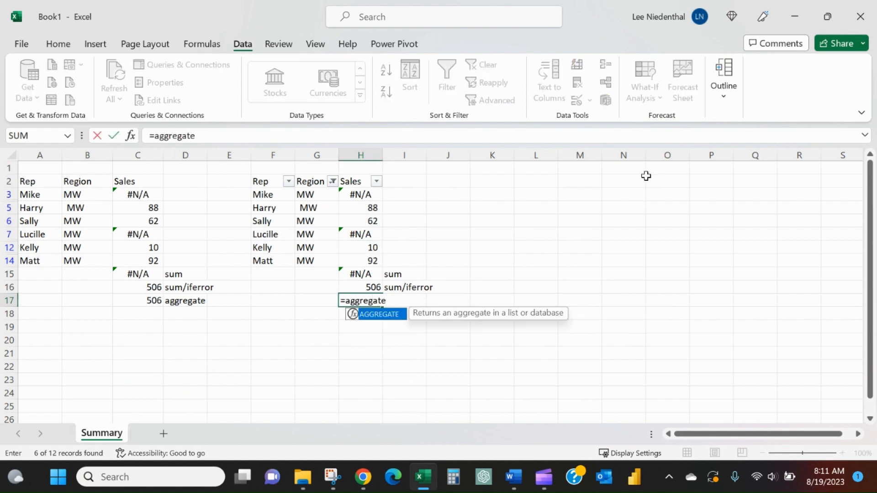
{"action": "type", "text": ","}
{"action": "key", "text": "BackSpace"}
{"action": "type", "text": "("}
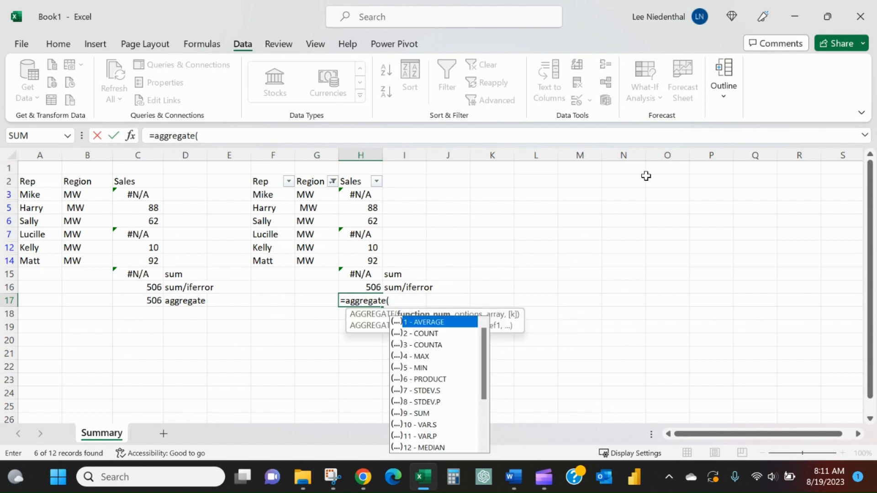
{"action": "type", "text": "9,"}
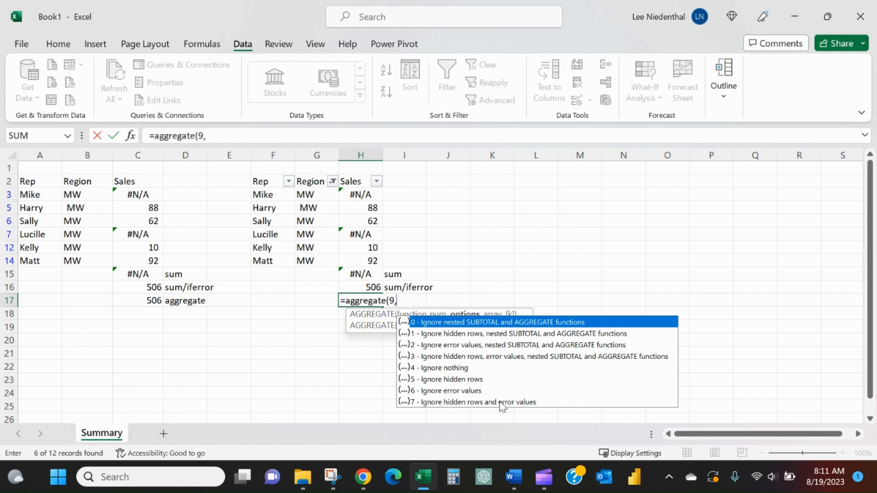
{"action": "type", "text": "7,"}
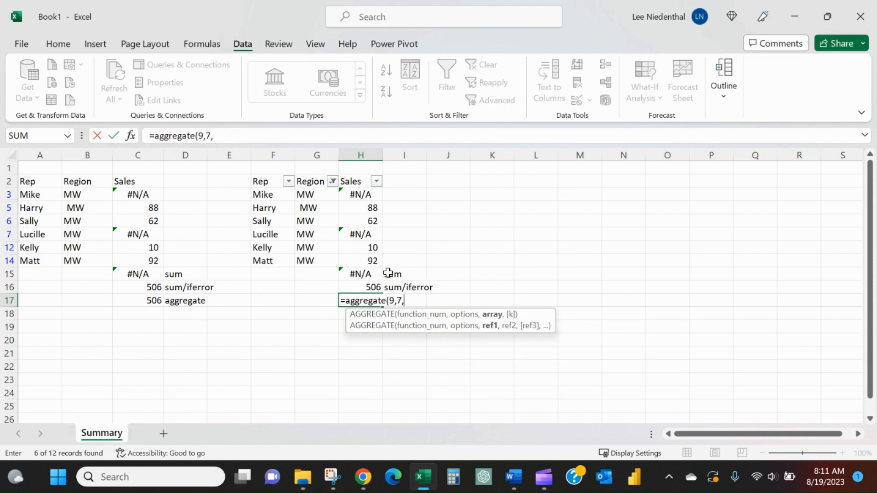
{"action": "left_click", "coordinate": [373, 265]}
{"action": "key", "text": "ctrl+shift+Up"}
{"action": "key", "text": "shift+Down"}
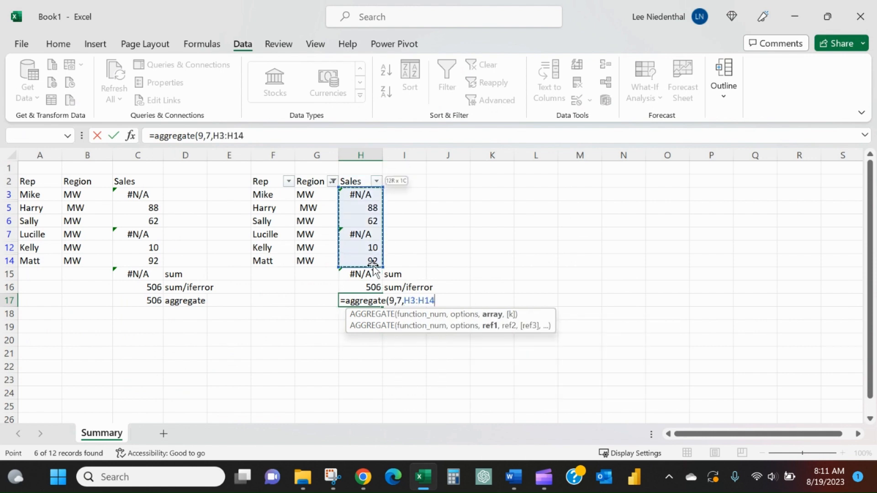
{"action": "type", "text": ")"}
{"action": "key", "text": "Return"}
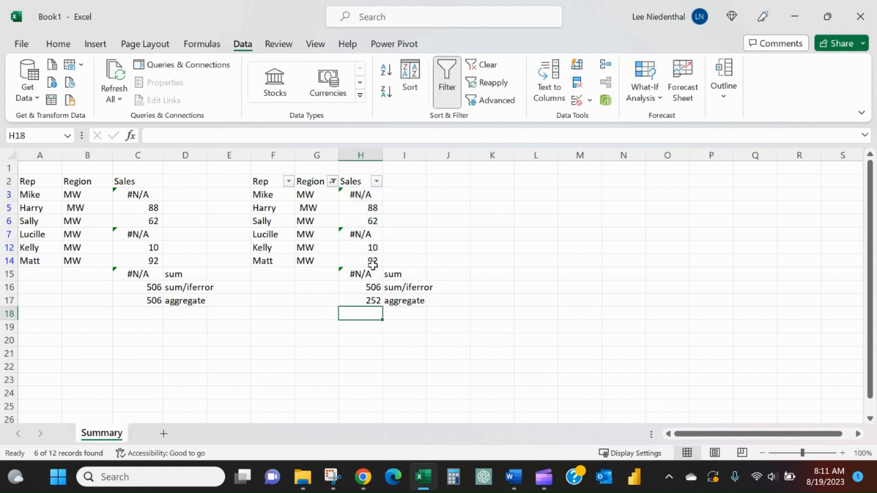
Step: Check the aggregate total in H17 against the sum of the visible numeric sales, and review its formula
{"action": "left_click_drag", "start_coordinate": [365, 209], "coordinate": [361, 254]}
{"action": "left_click", "coordinate": [361, 247], "text": "ctrl"}
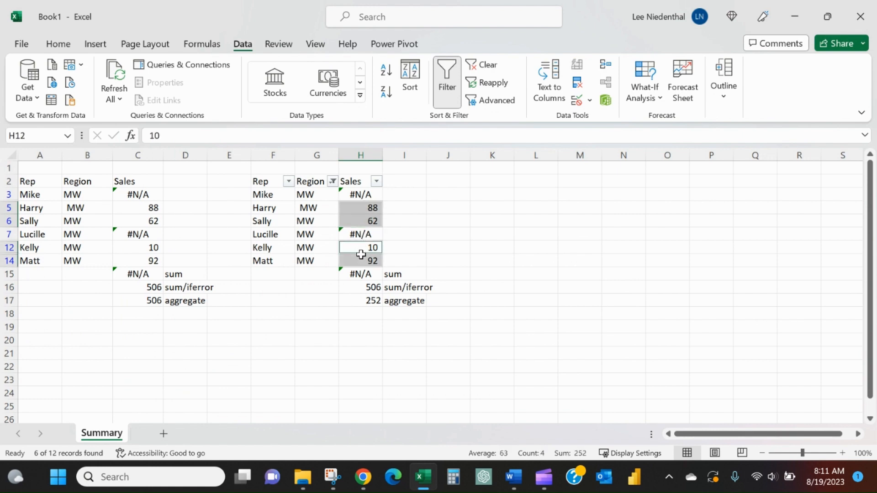
{"action": "left_click", "coordinate": [395, 302]}
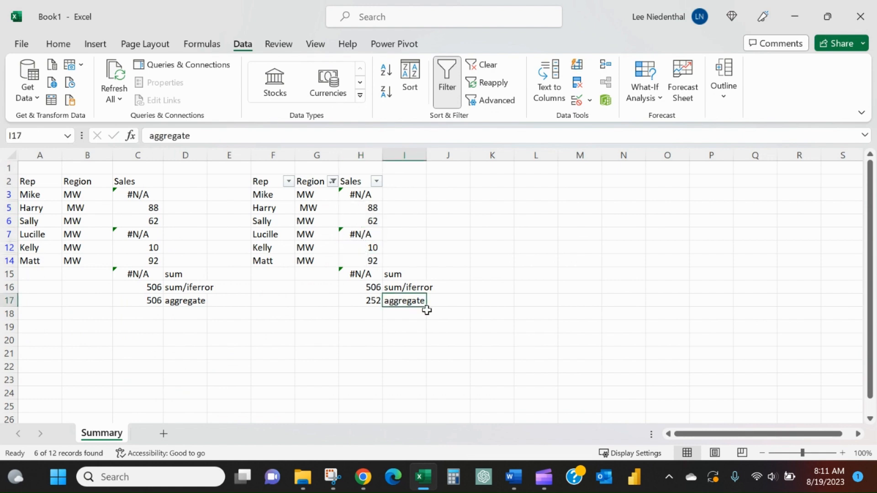
{"action": "left_click", "coordinate": [341, 301]}
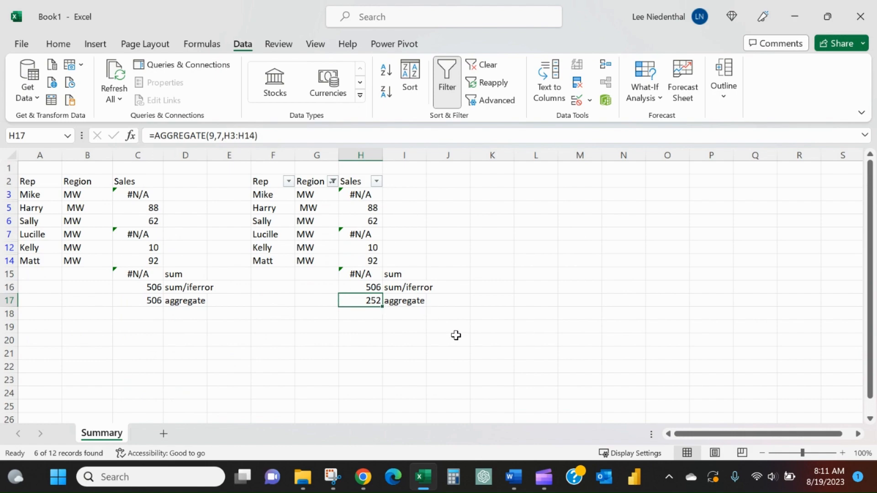